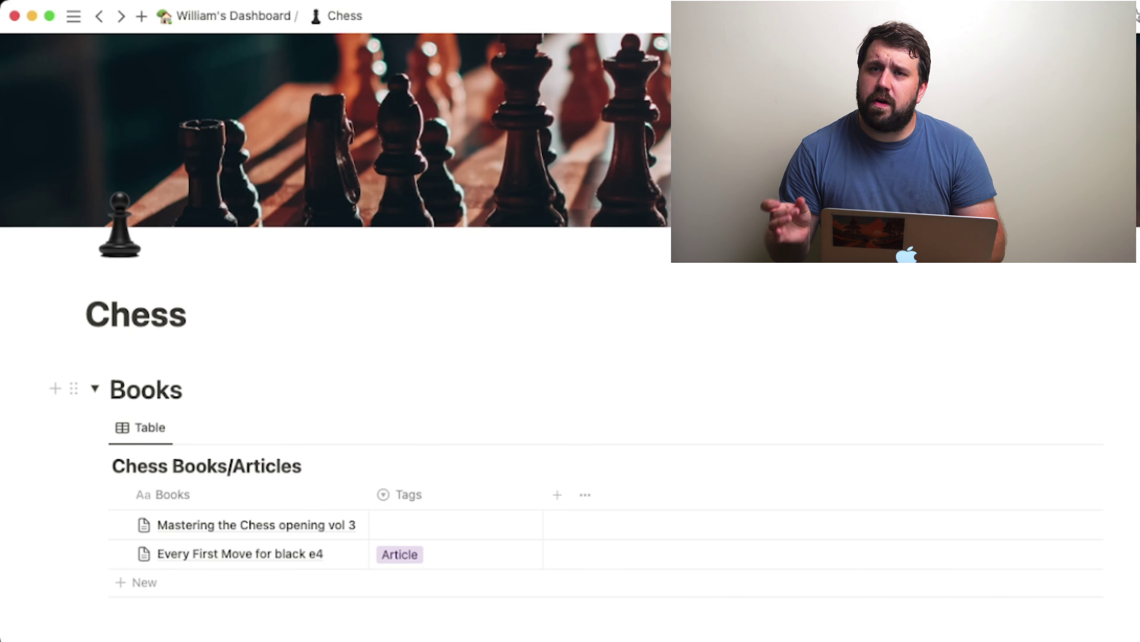
Step: Scroll to the books table and dismiss the first book's tag choices without adding a tag
scroll(314, 404, "down", 2)
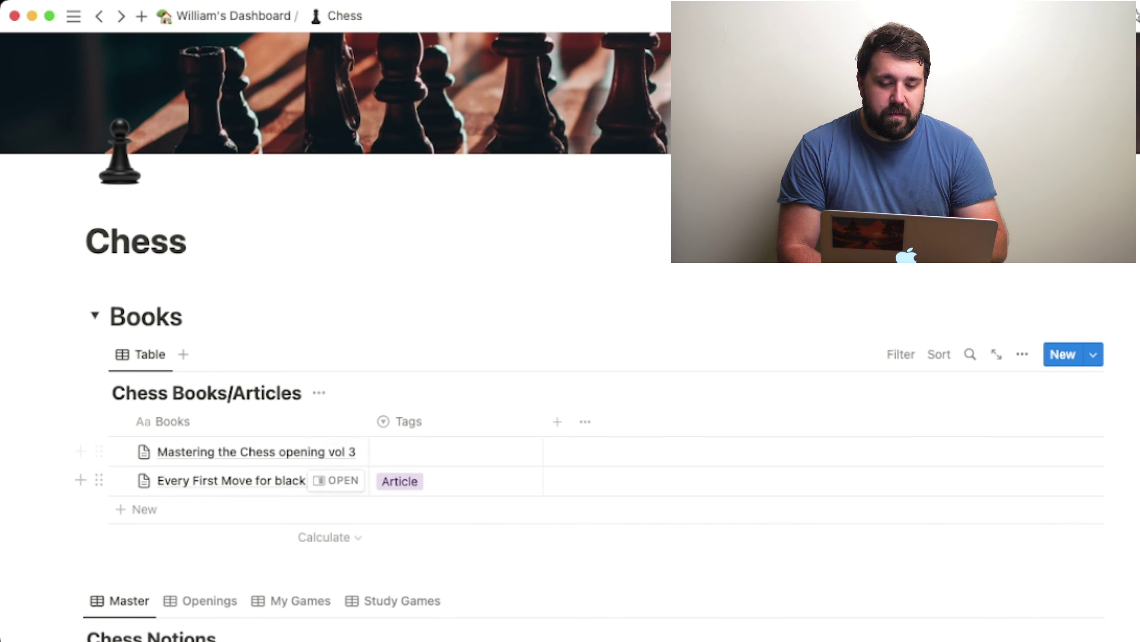
scroll(337, 359, "down", 2)
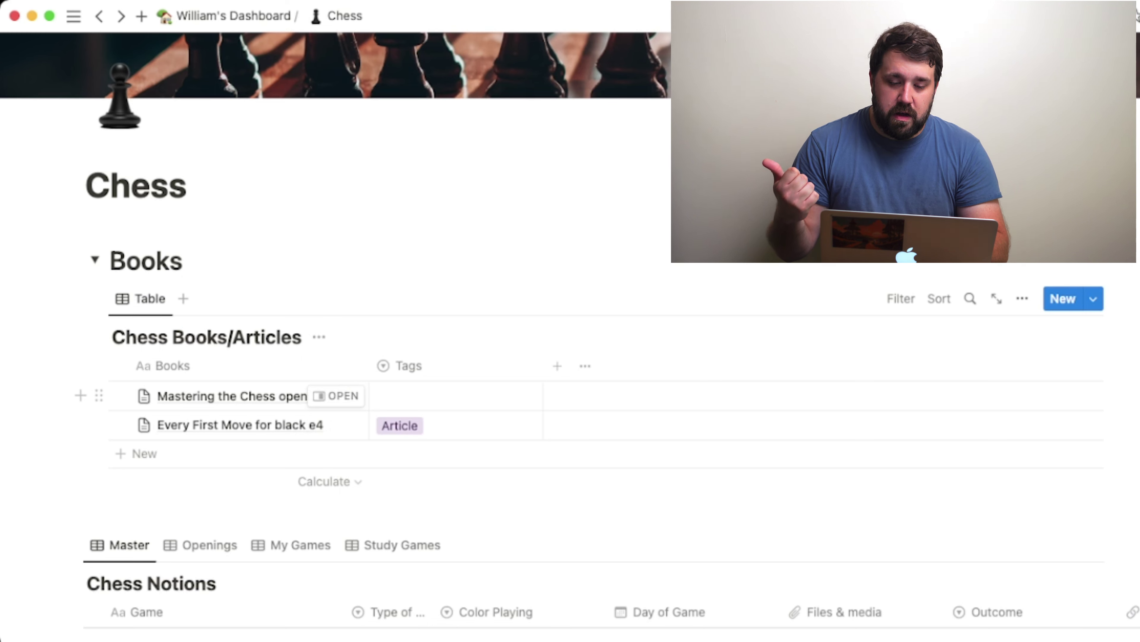
left_click(456, 396)
key("Escape")
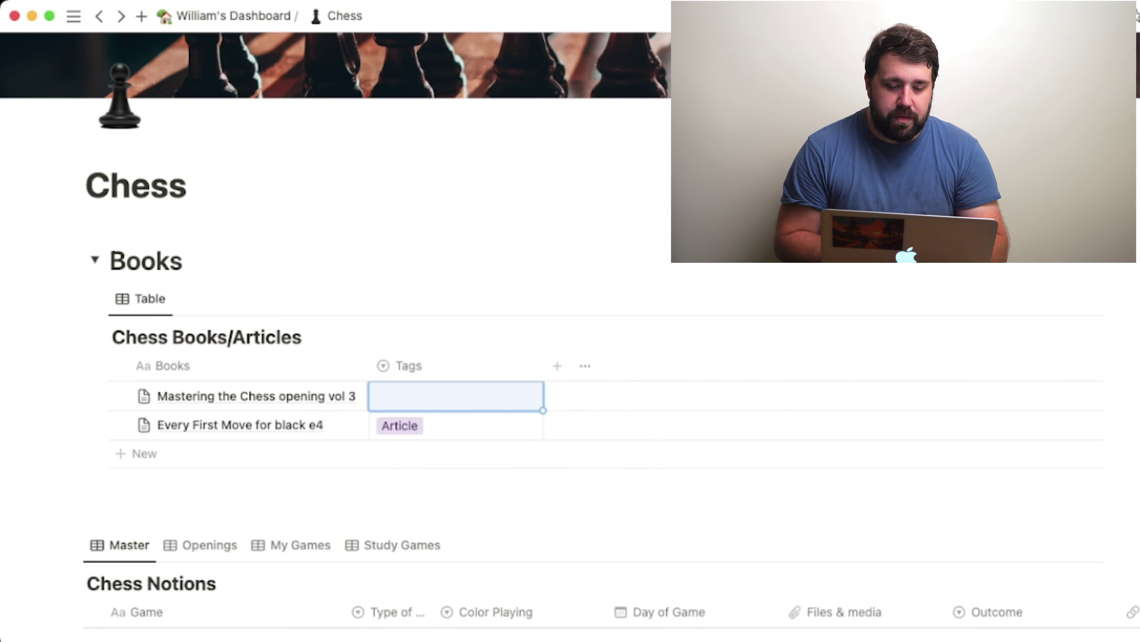
Step: Scroll past the Chess Notions table and open the Chess Game History page
scroll(570, 330, "down", 7)
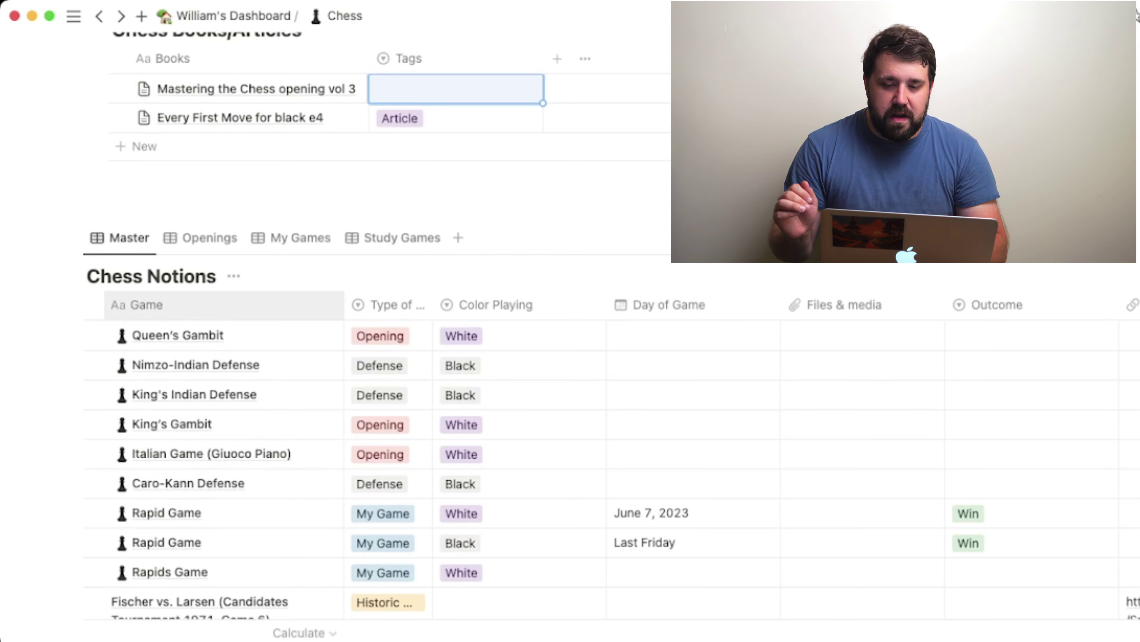
scroll(179, 292, "down", 3)
scroll(377, 327, "up", 1)
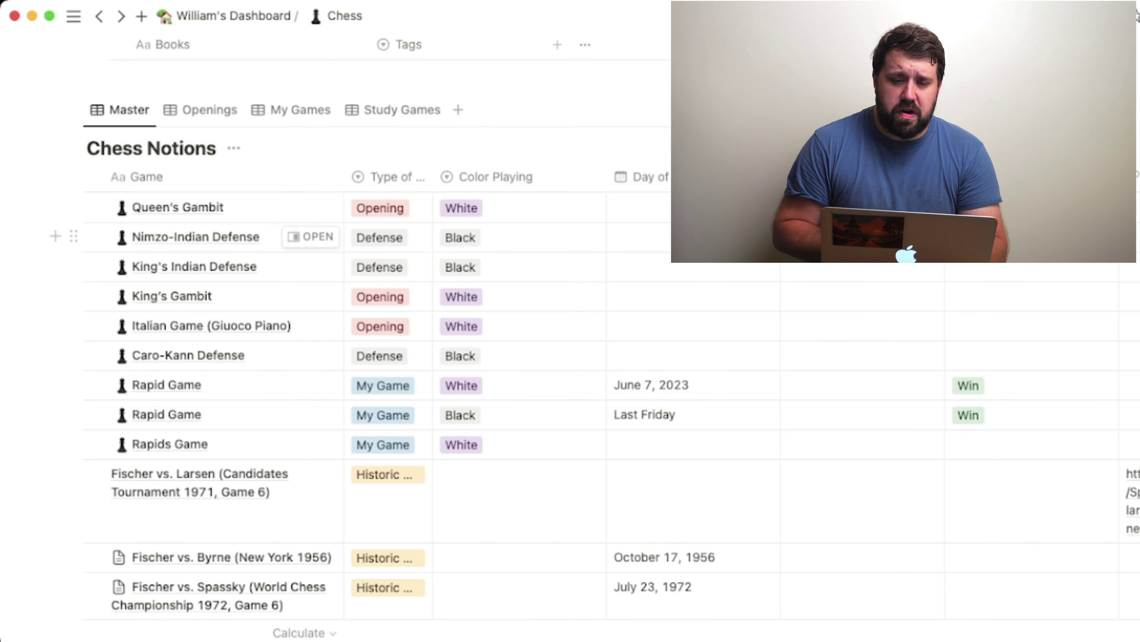
scroll(310, 237, "down", 5)
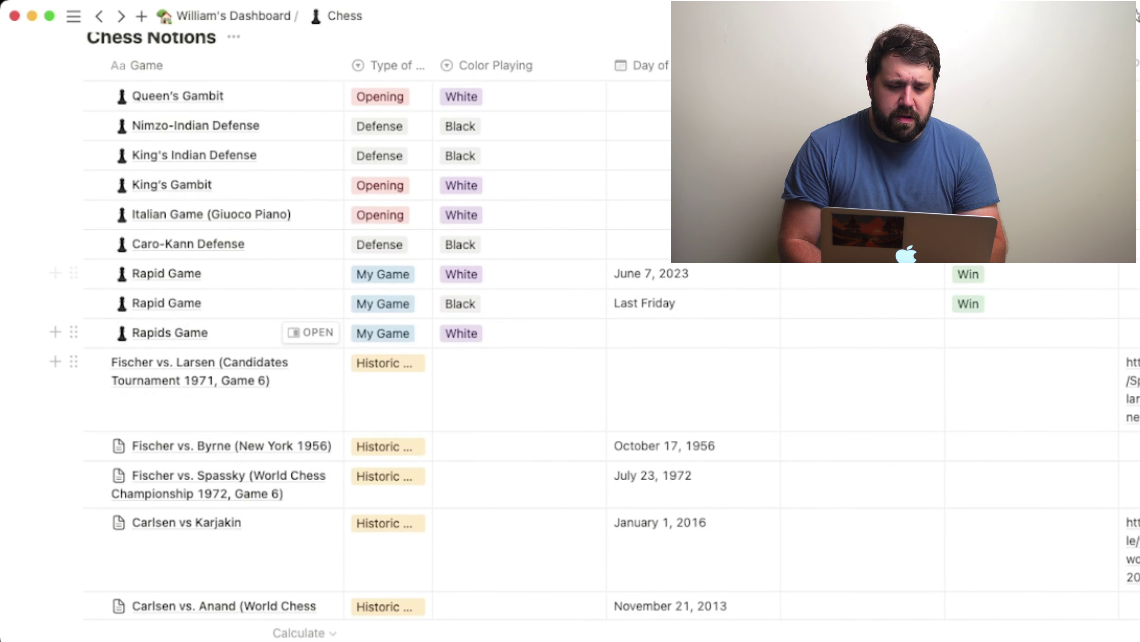
scroll(309, 606, "down", 5)
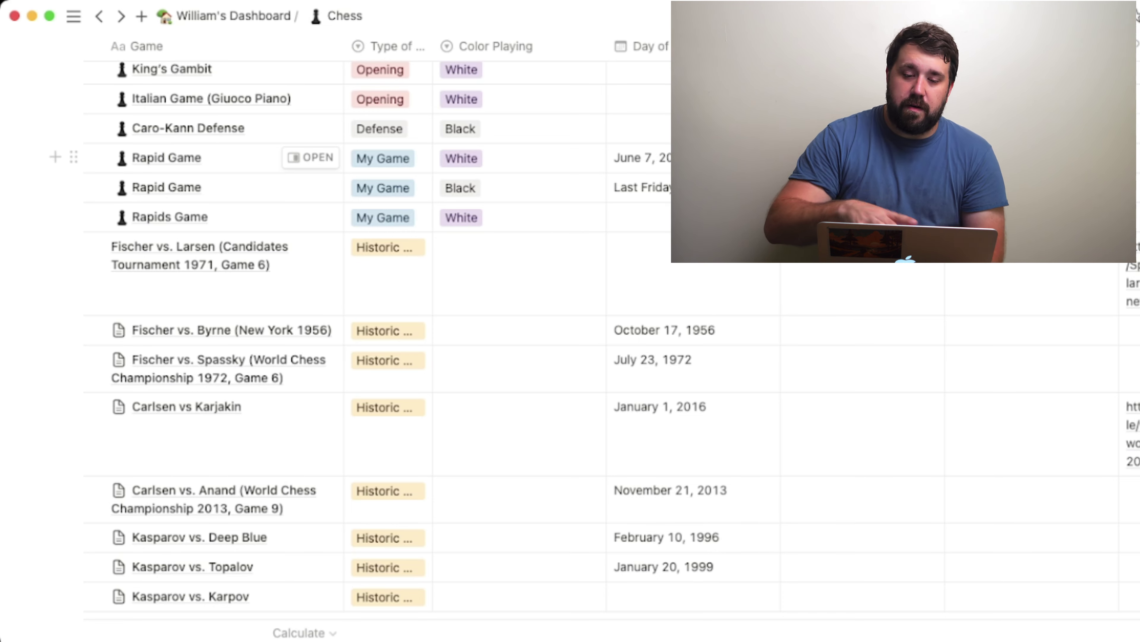
scroll(225, 157, "down", 2)
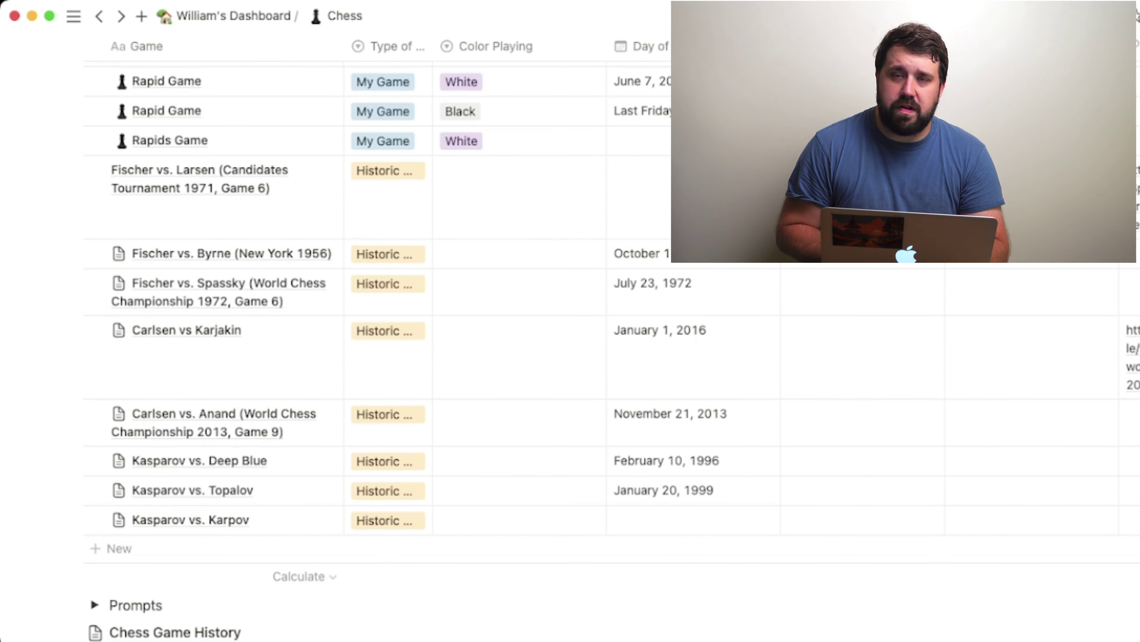
scroll(359, 315, "down", 3)
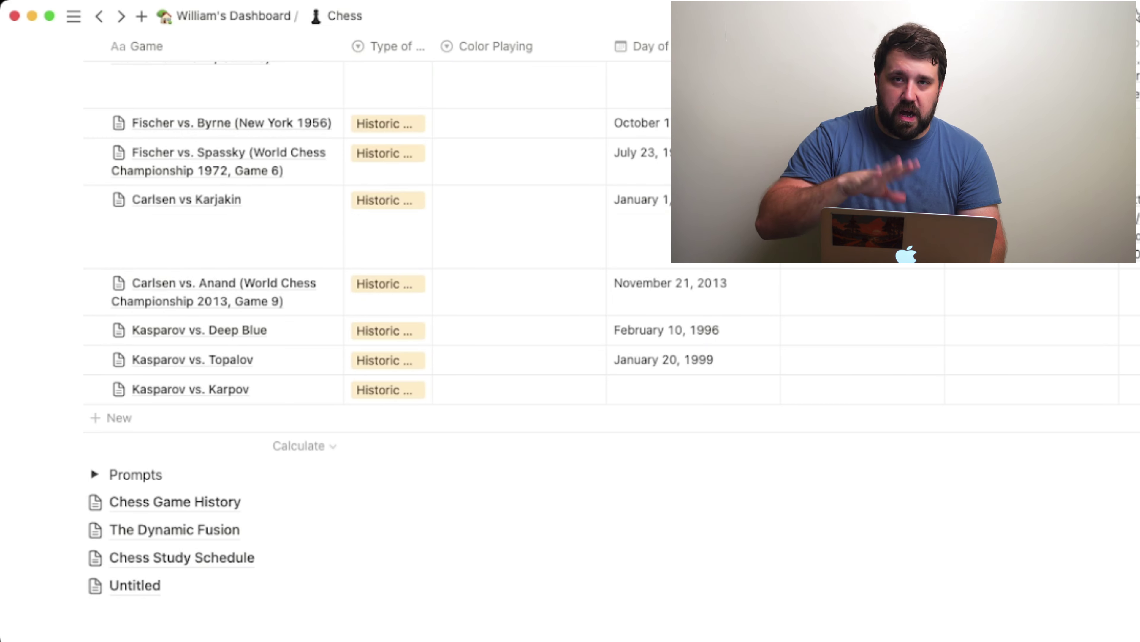
scroll(314, 134, "down", 3)
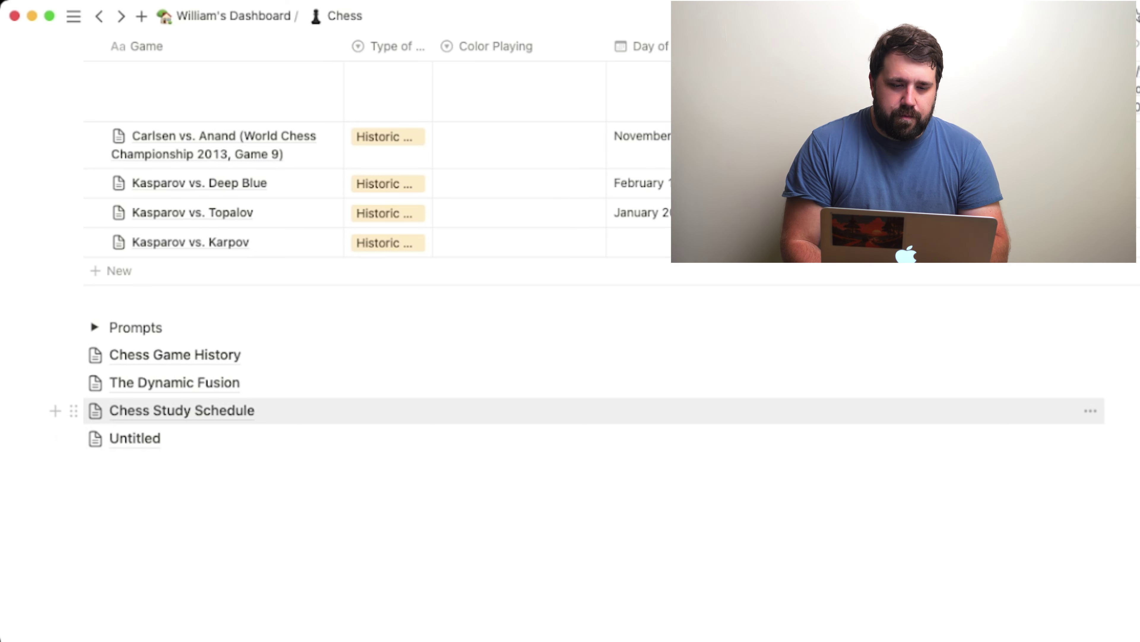
scroll(538, 410, "up", 2)
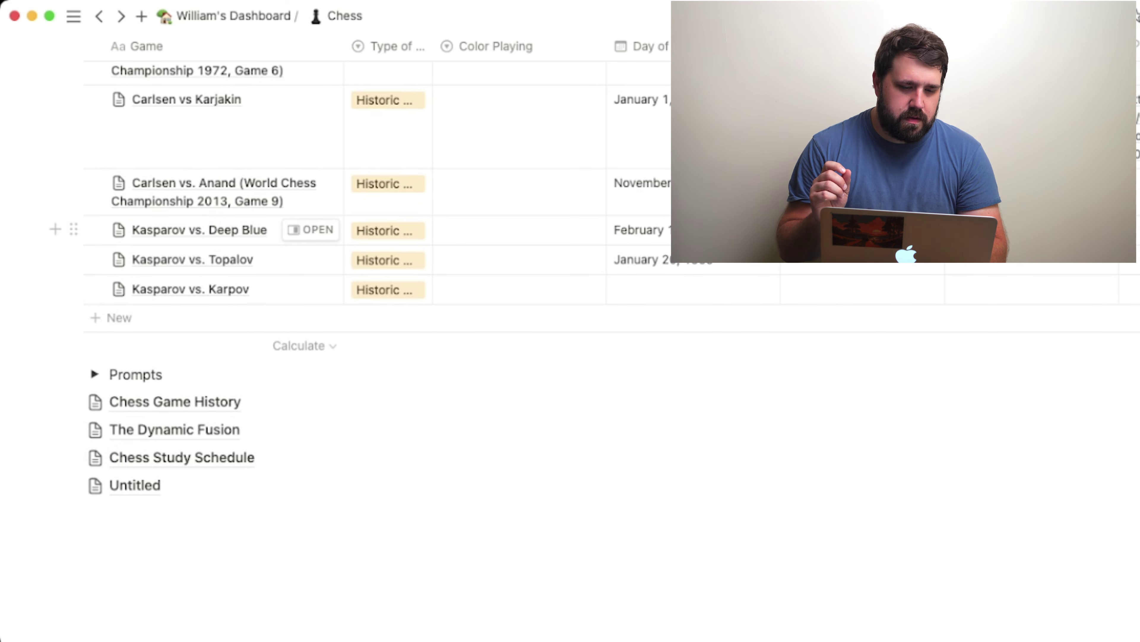
scroll(539, 278, "down", 1)
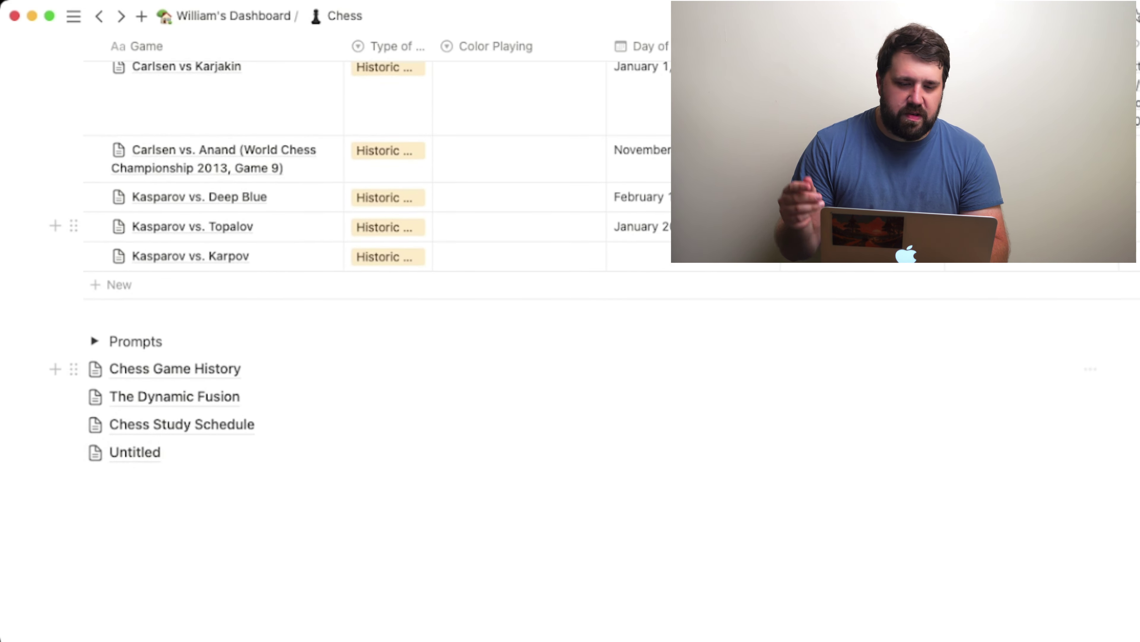
left_click(176, 368)
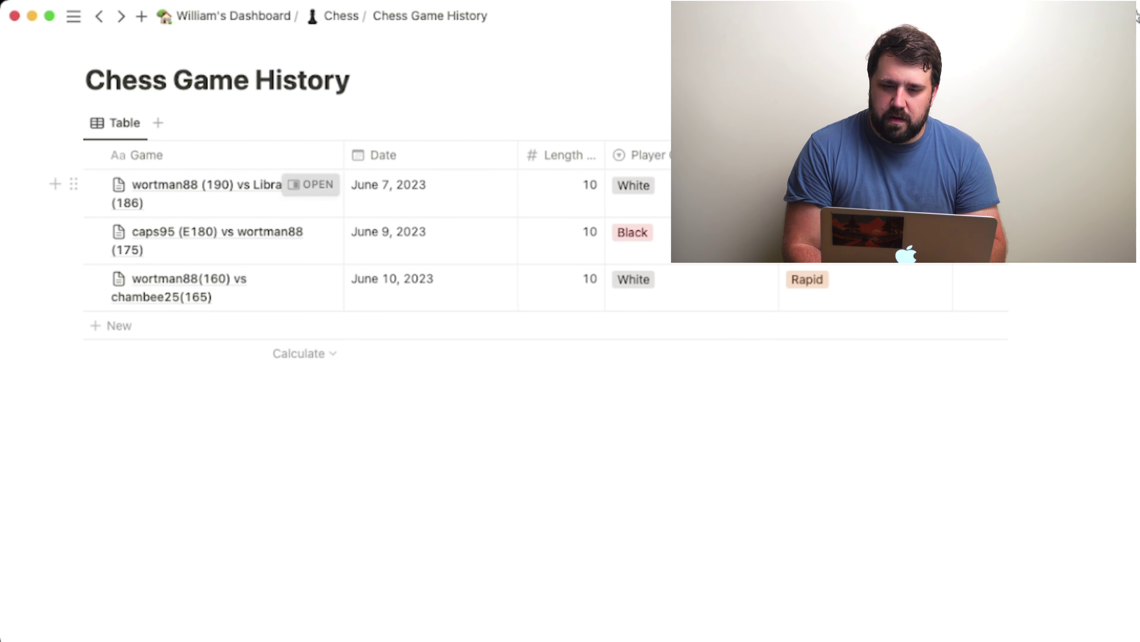
Step: Preview the first game's move list in side peek, close it, and return to Chess
left_click(311, 184)
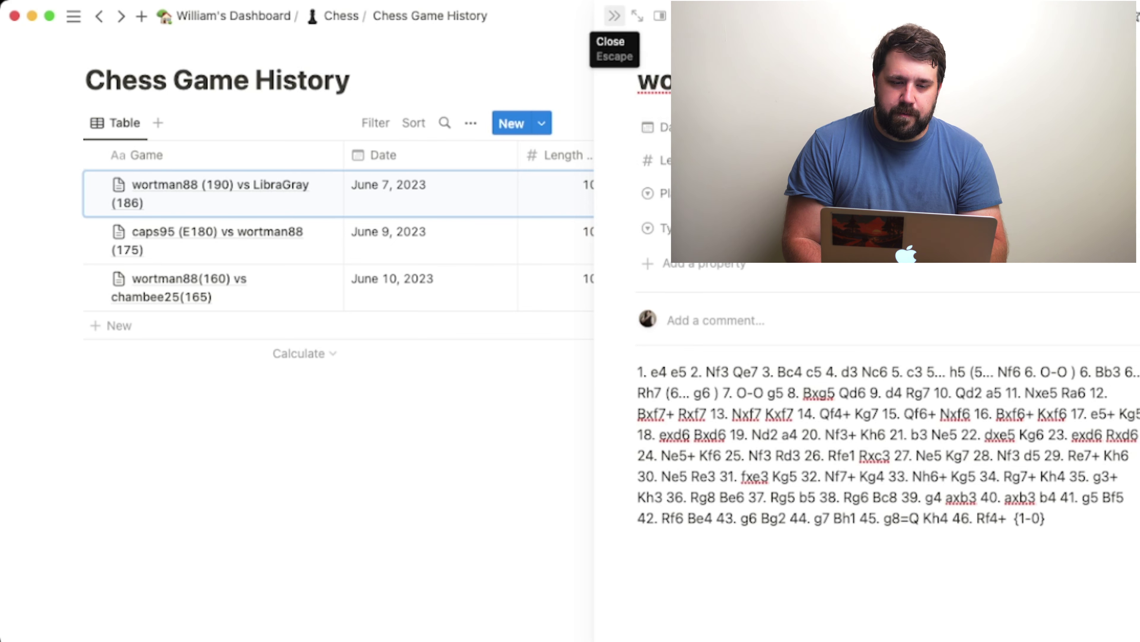
left_click(614, 16)
left_click(341, 16)
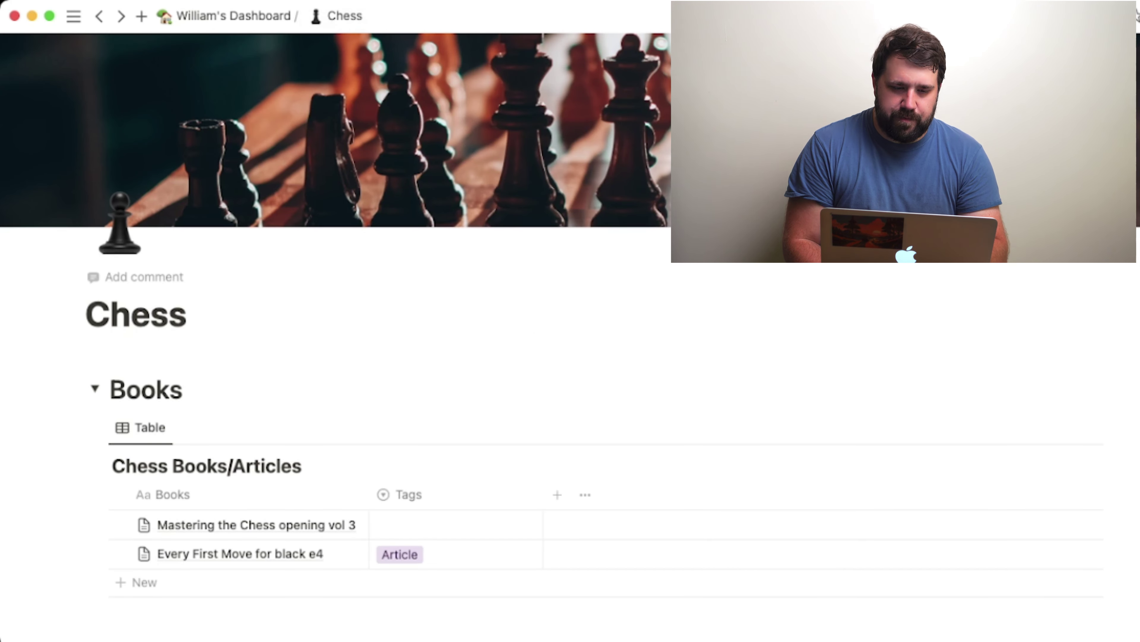
Step: Expand the second Rapid Game (Black, Win, My Game) from preview to a full page
scroll(336, 360, "down", 13)
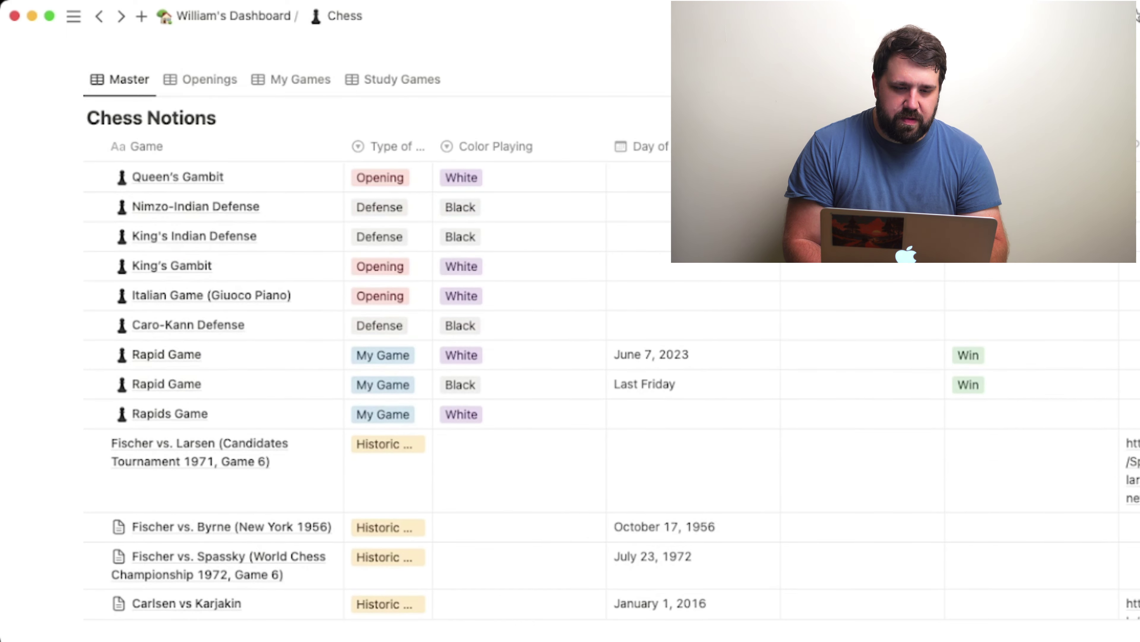
scroll(314, 359, "down", 3)
scroll(314, 360, "up", 2)
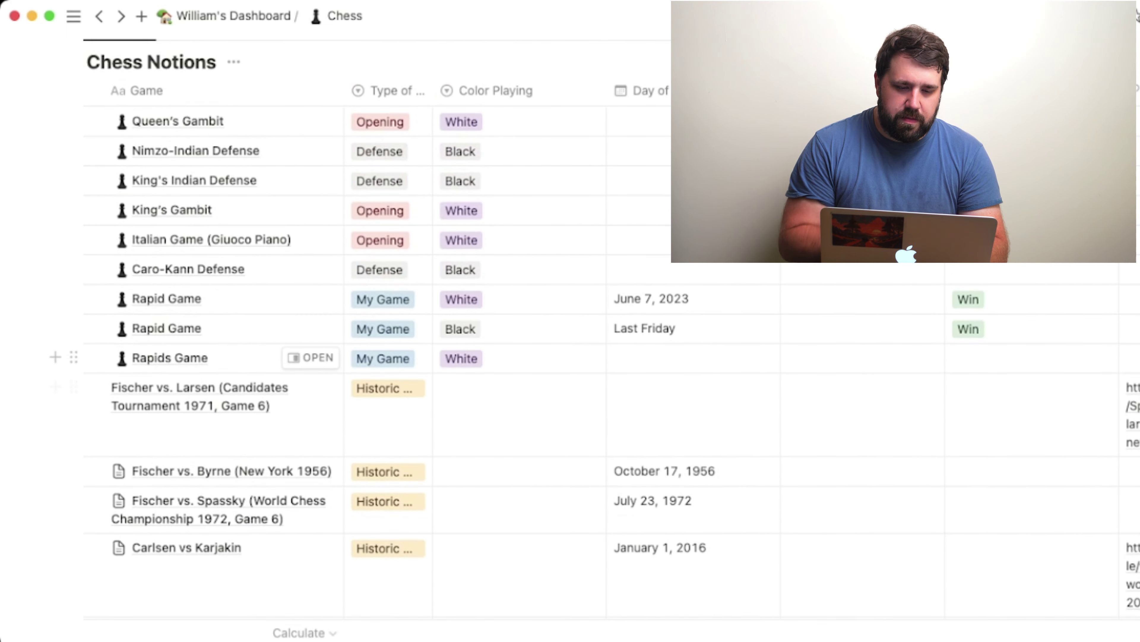
left_click(181, 328)
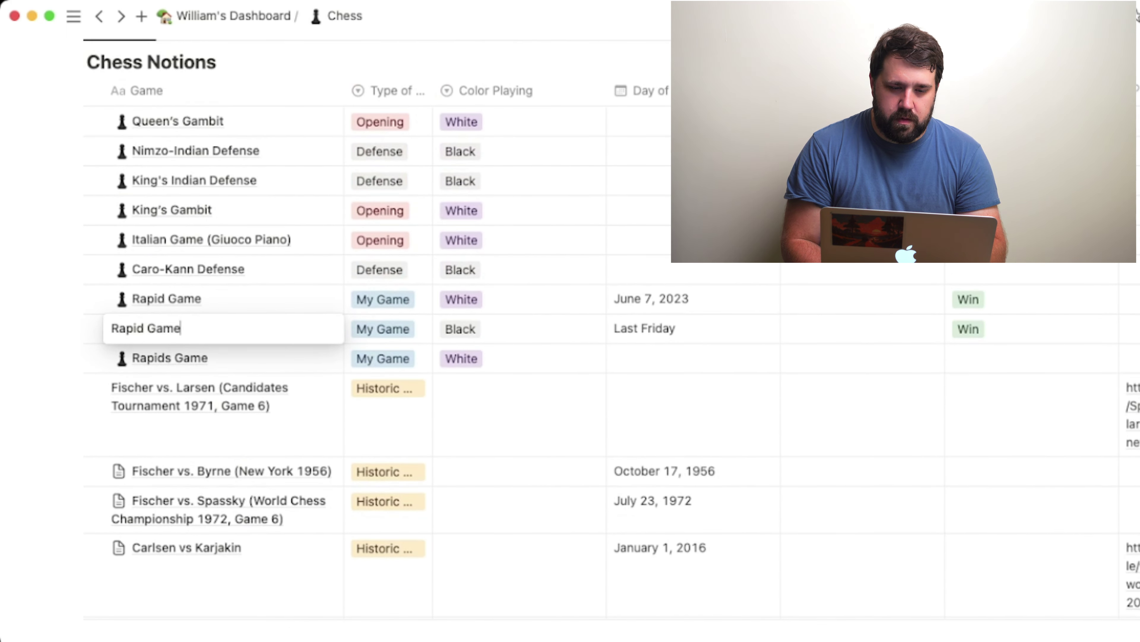
key("Escape")
key("space")
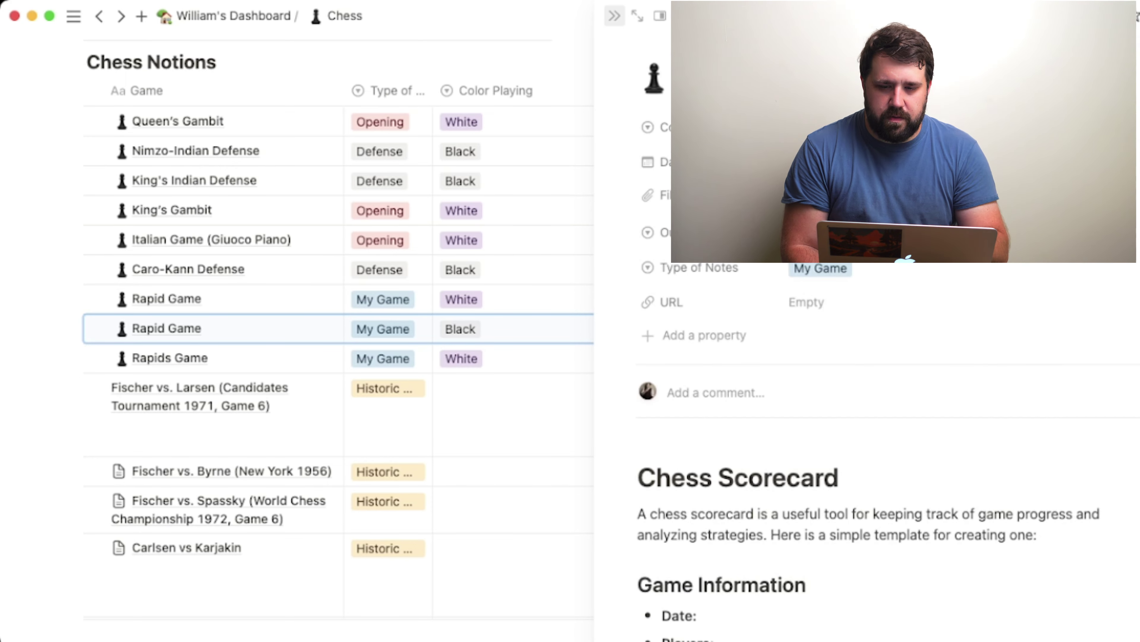
key("Return")
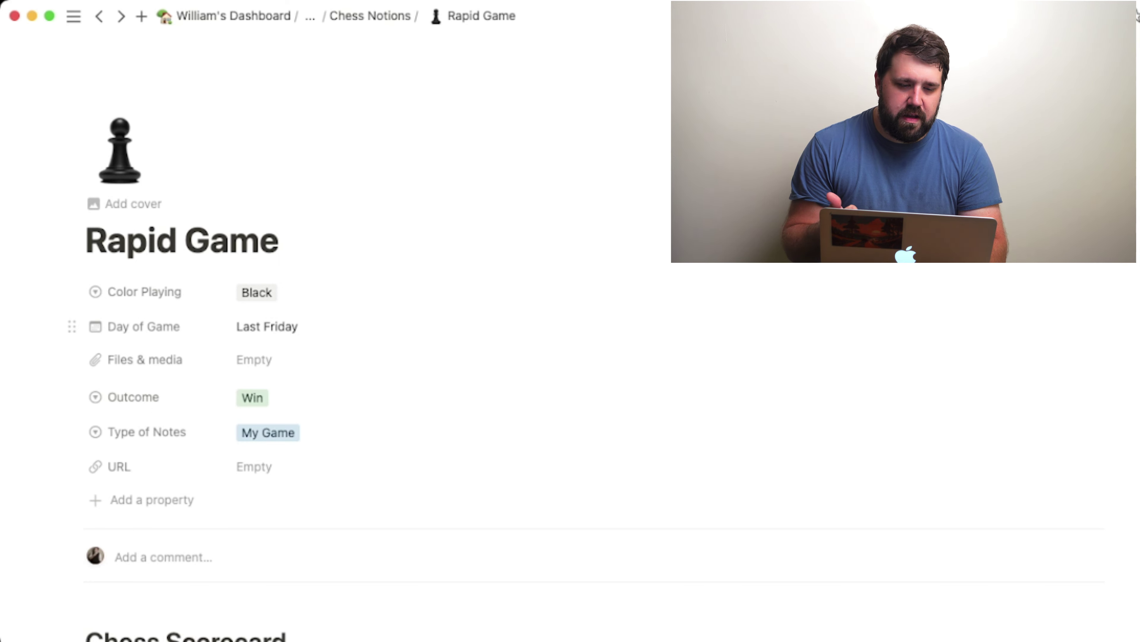
scroll(449, 314, "down", 1)
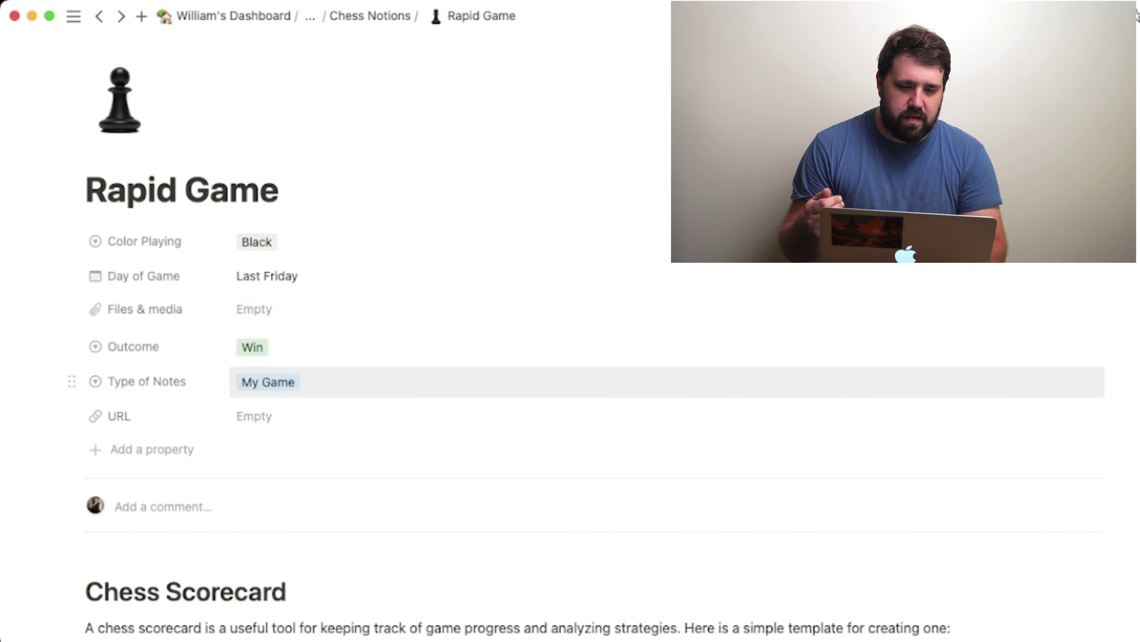
scroll(583, 336, "down", 1)
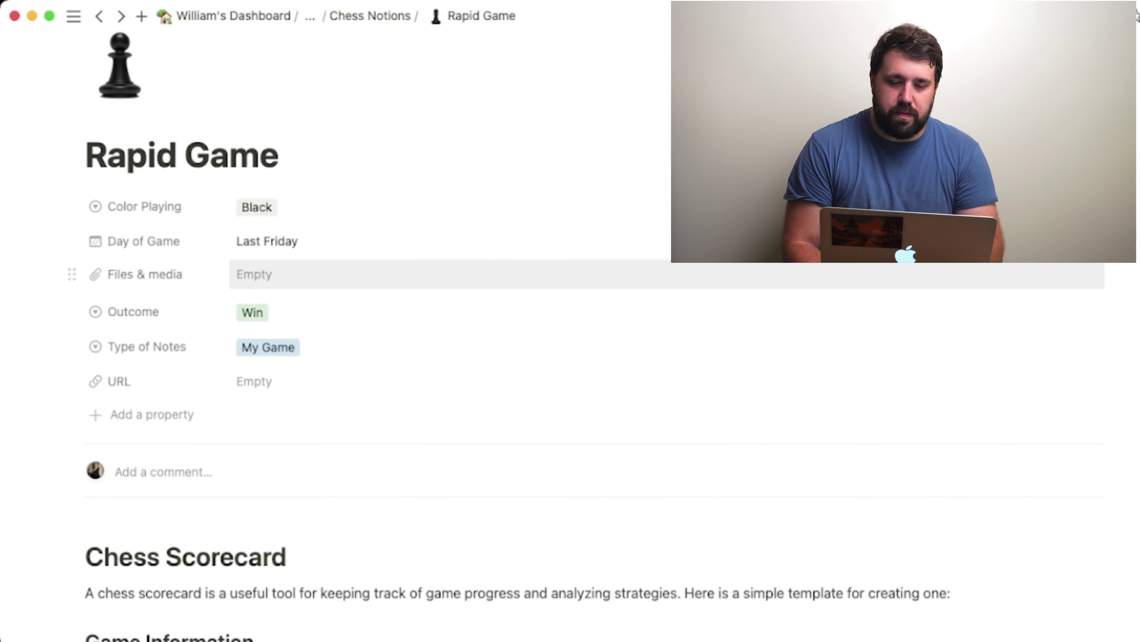
scroll(583, 346, "down", 7)
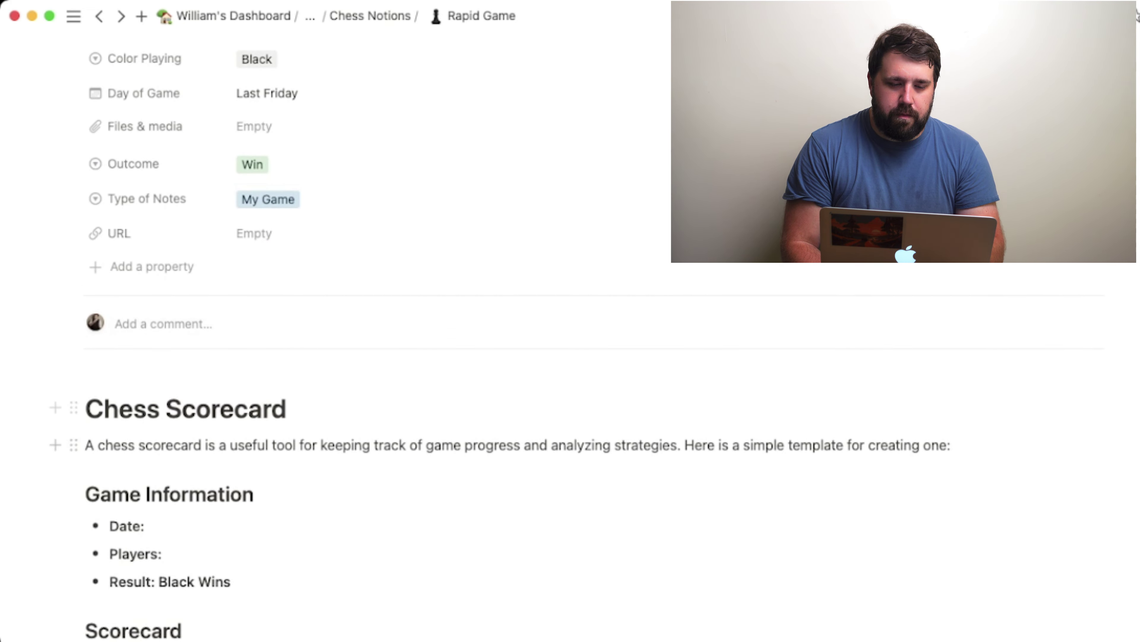
scroll(552, 341, "down", 1)
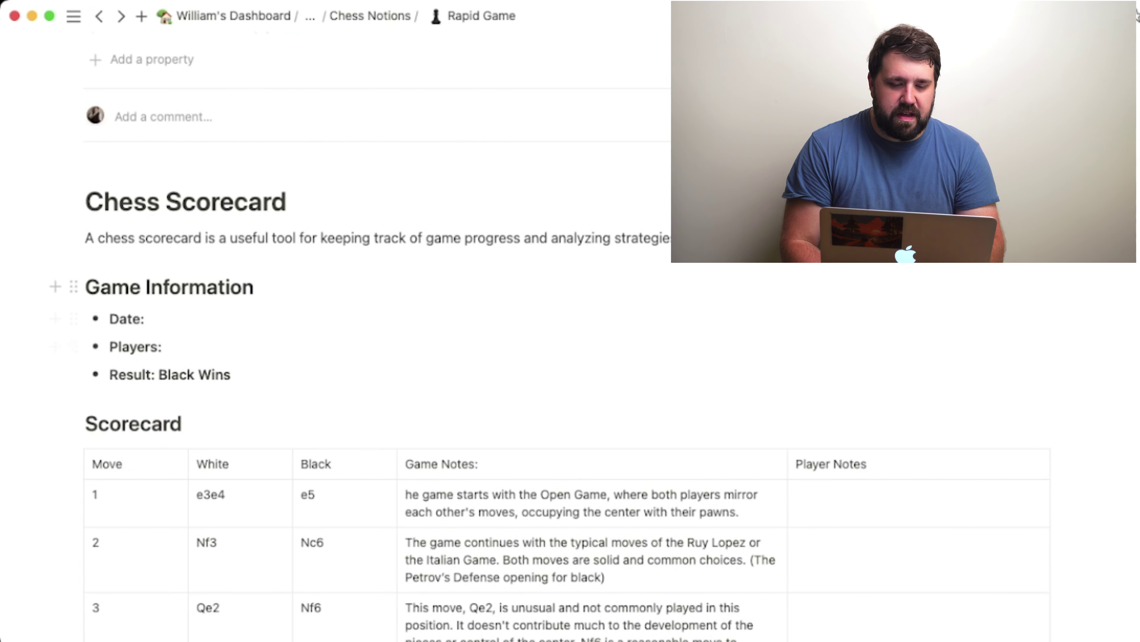
scroll(565, 342, "down", 3)
scroll(566, 341, "down", 2)
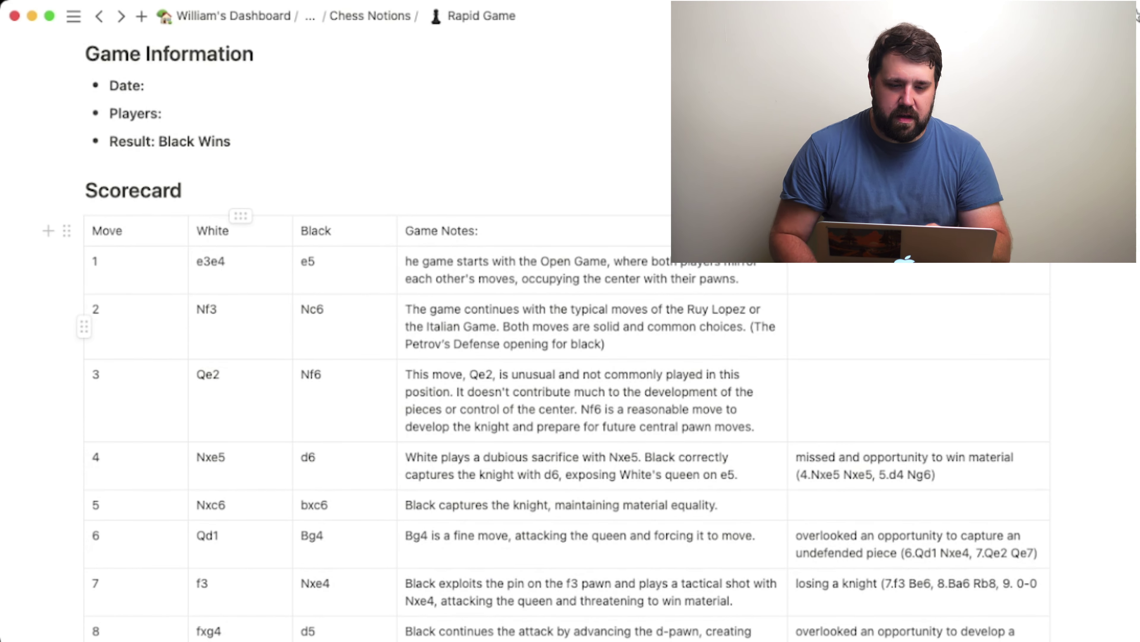
scroll(566, 314, "down", 2)
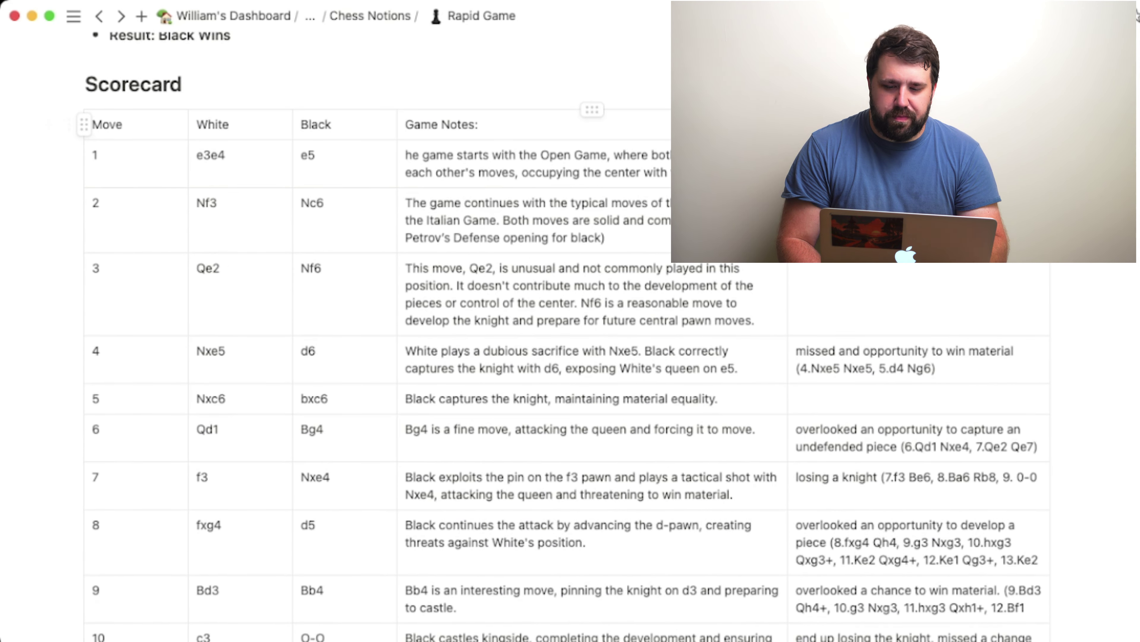
scroll(566, 337, "down", 6)
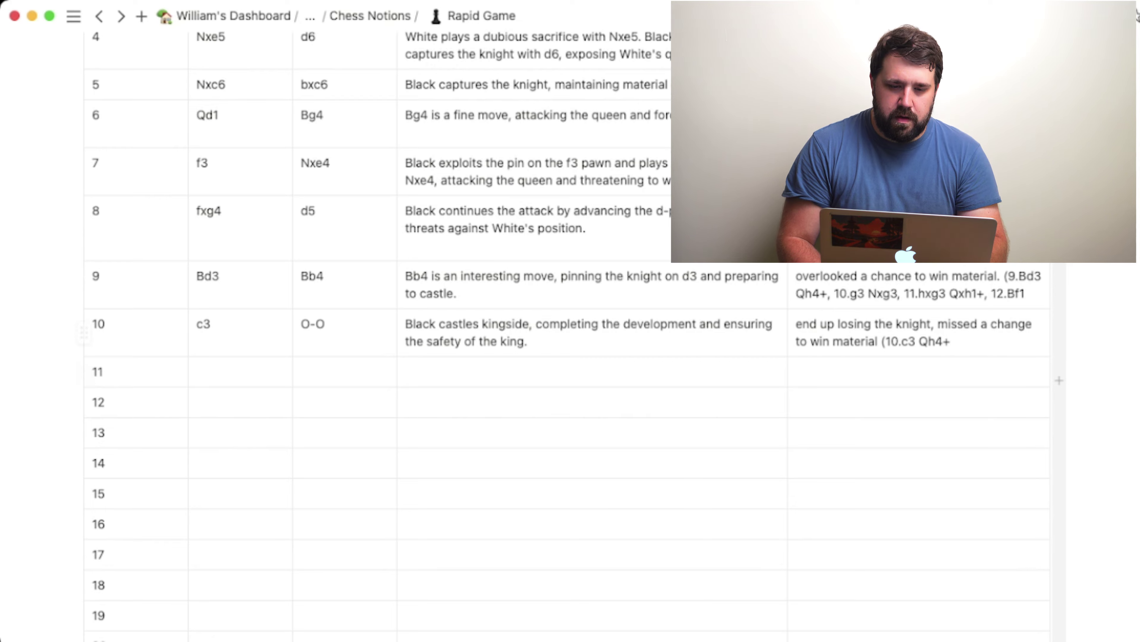
scroll(566, 337, "down", 10)
scroll(565, 337, "up", 4)
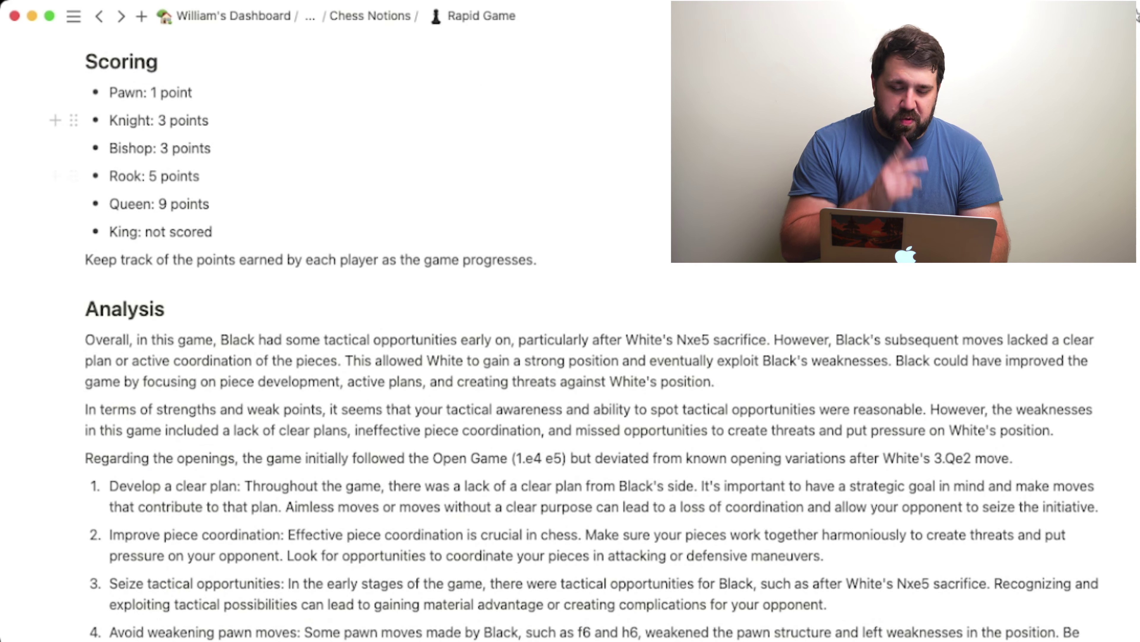
scroll(566, 337, "down", 2)
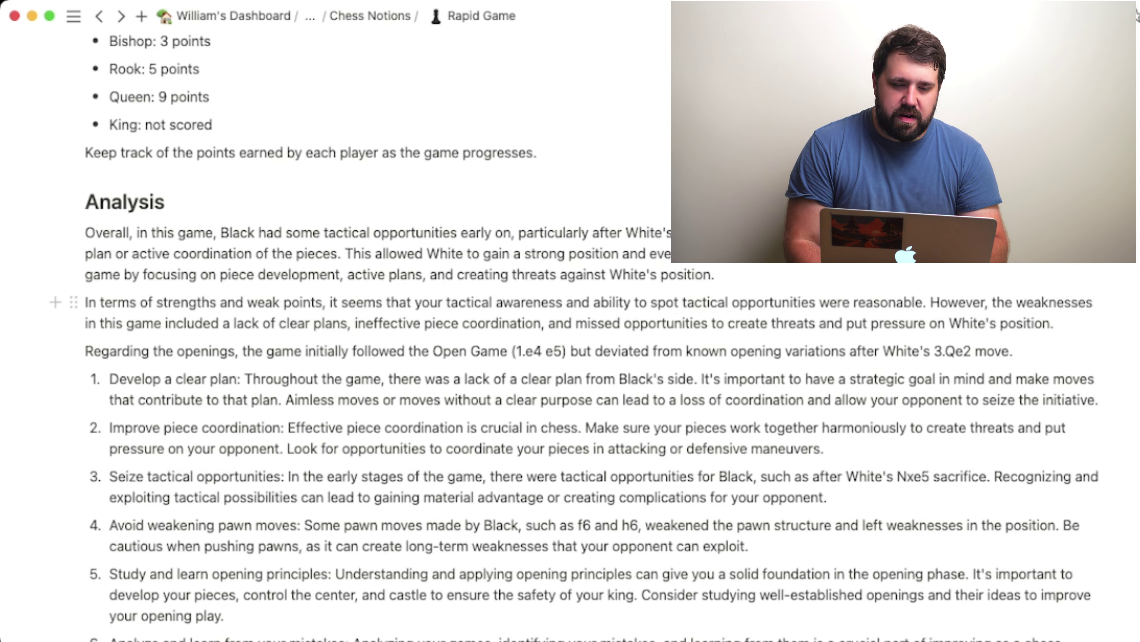
scroll(566, 315, "down", 3)
scroll(566, 314, "down", 3)
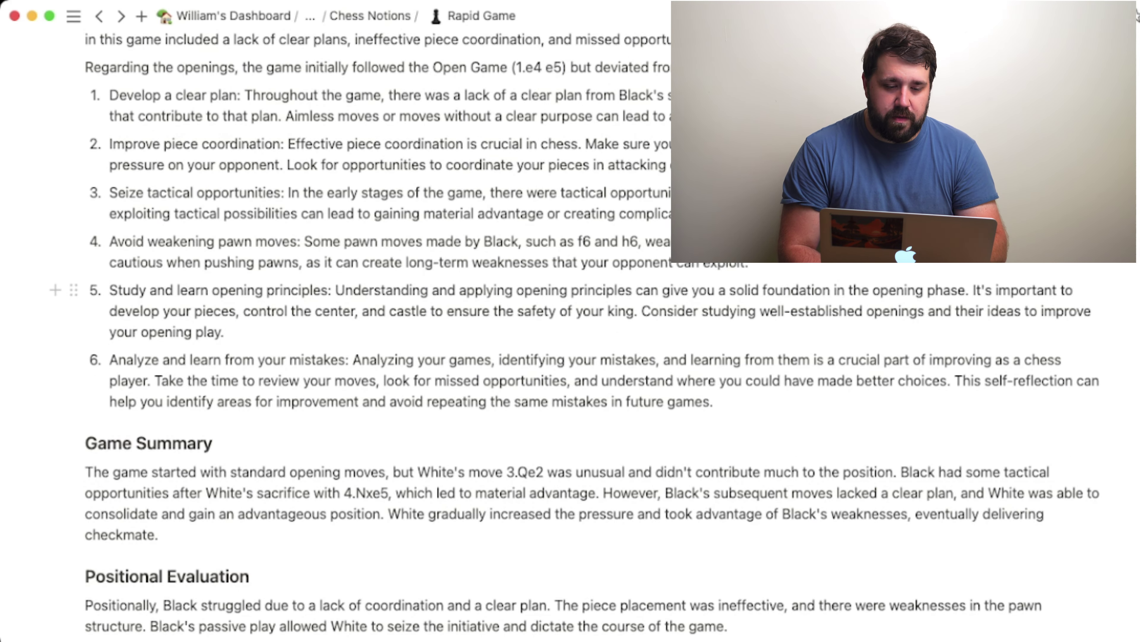
scroll(566, 327, "down", 3)
scroll(566, 315, "down", 15)
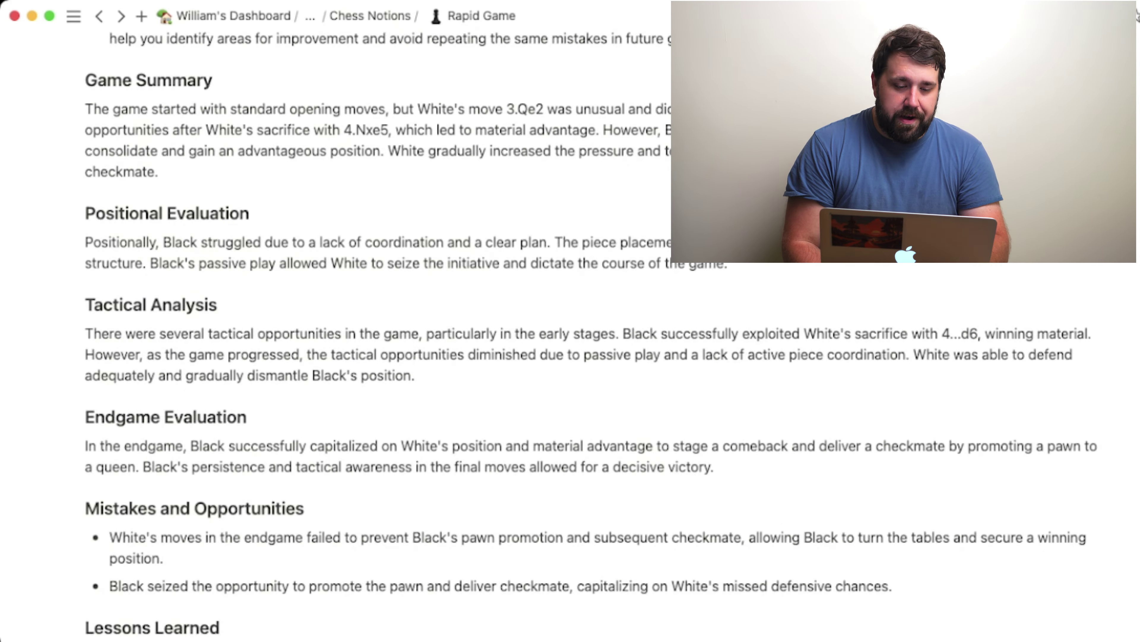
scroll(566, 315, "down", 3)
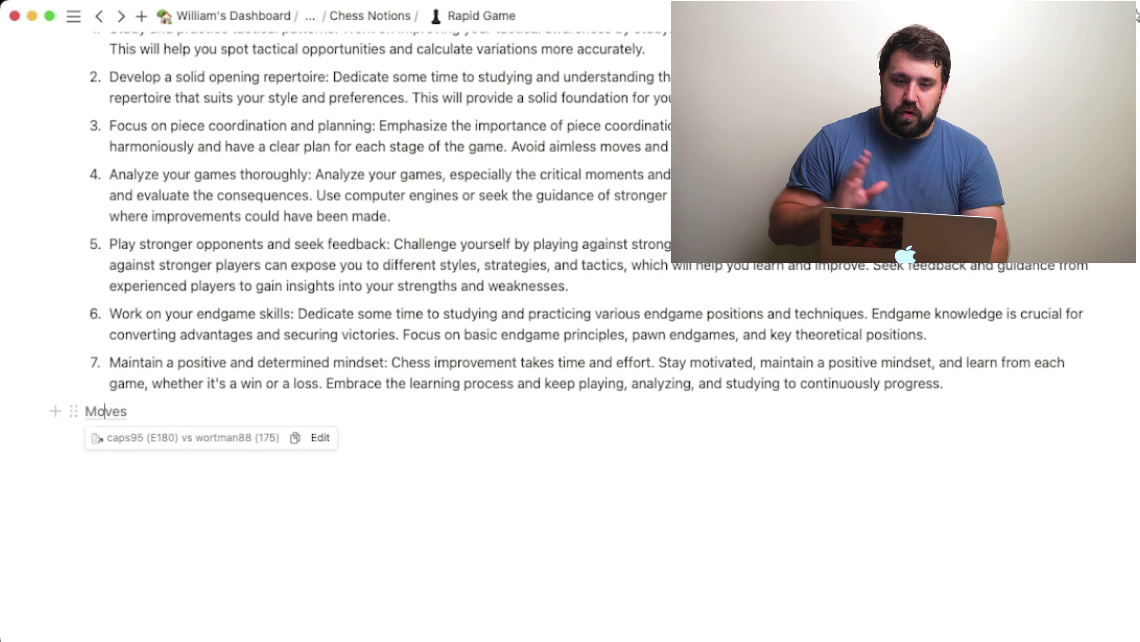
left_click(194, 437)
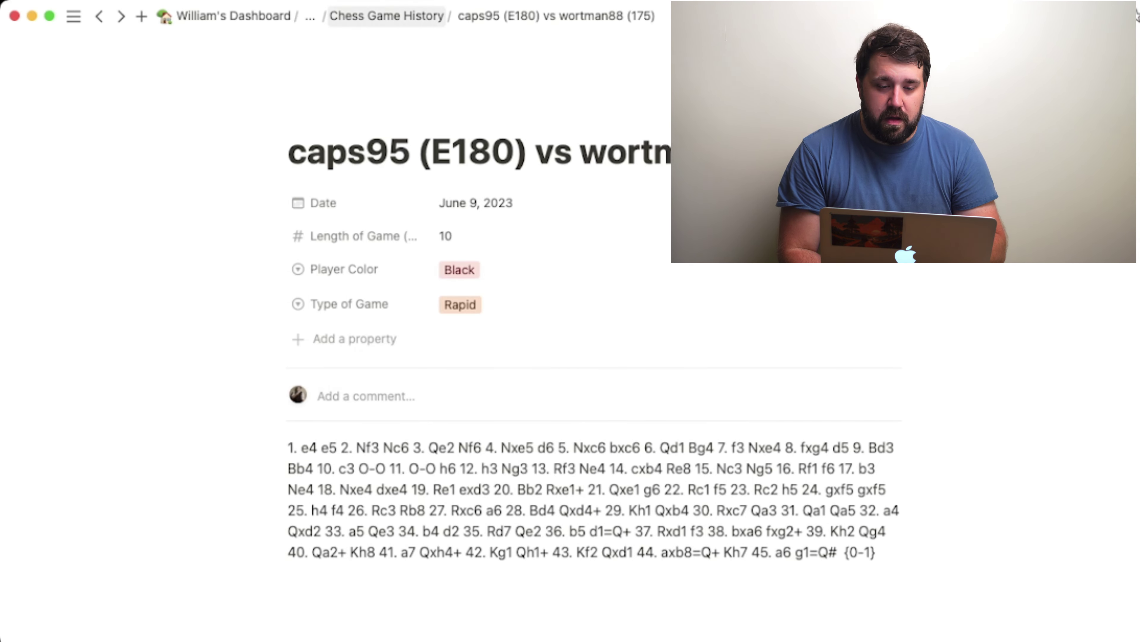
Step: Go up through Chess Game History to the Chess page and scroll to the Chess Notions table
left_click(386, 16)
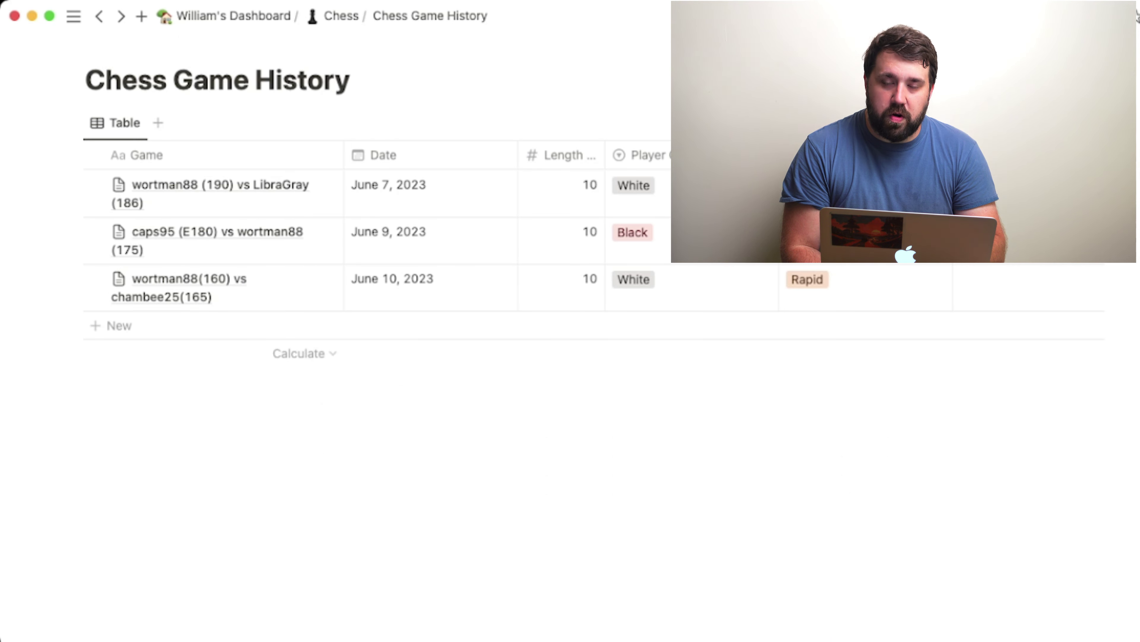
left_click(344, 16)
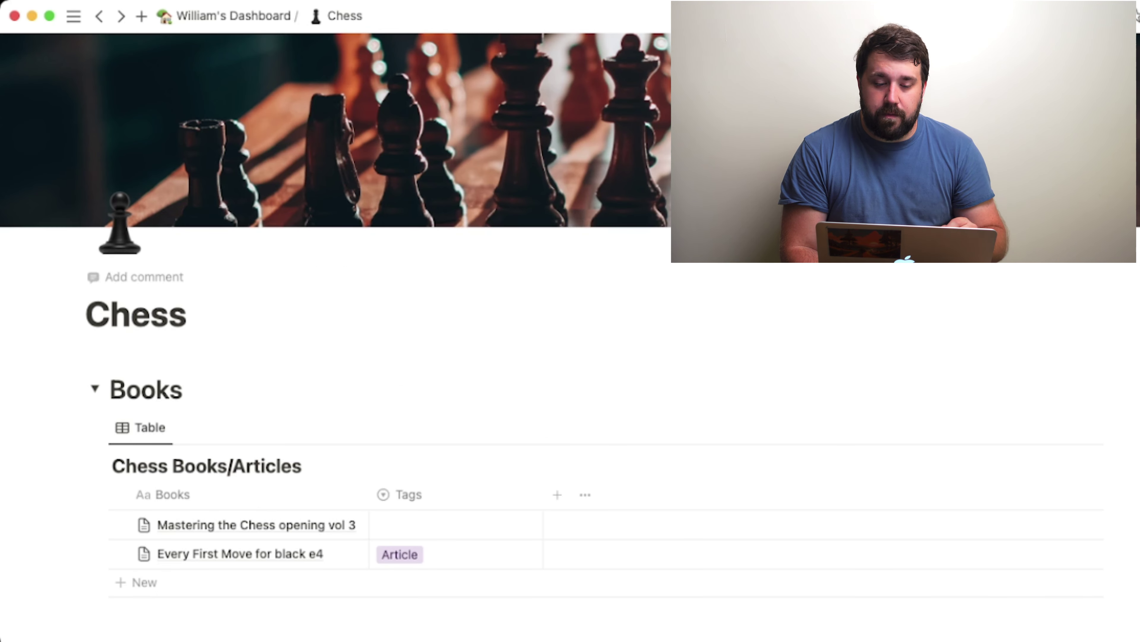
scroll(201, 320, "down", 8)
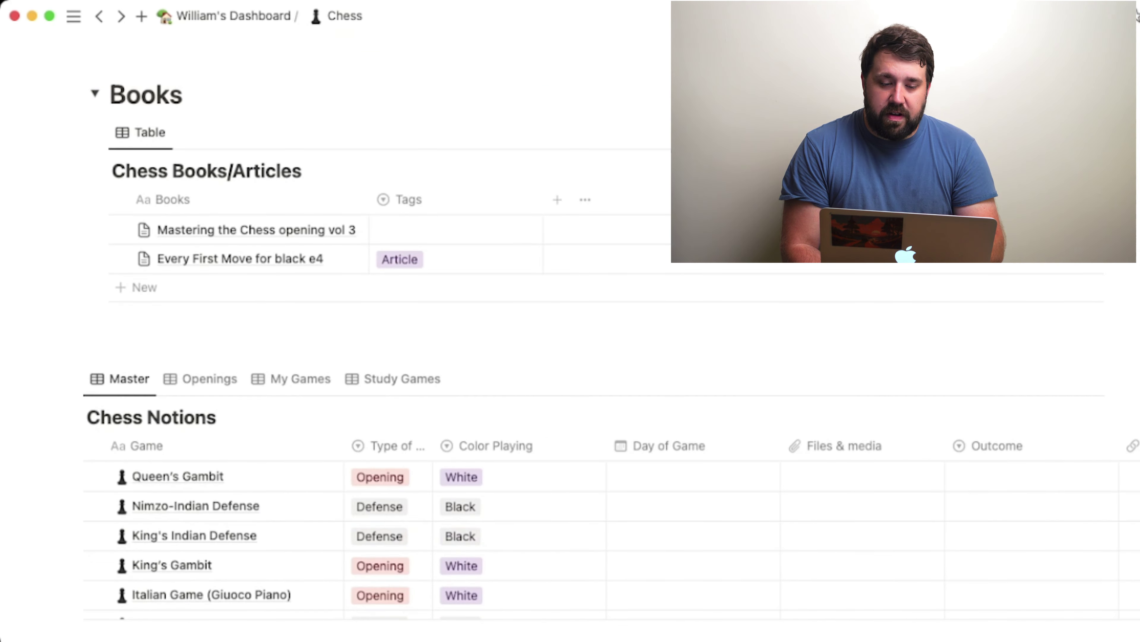